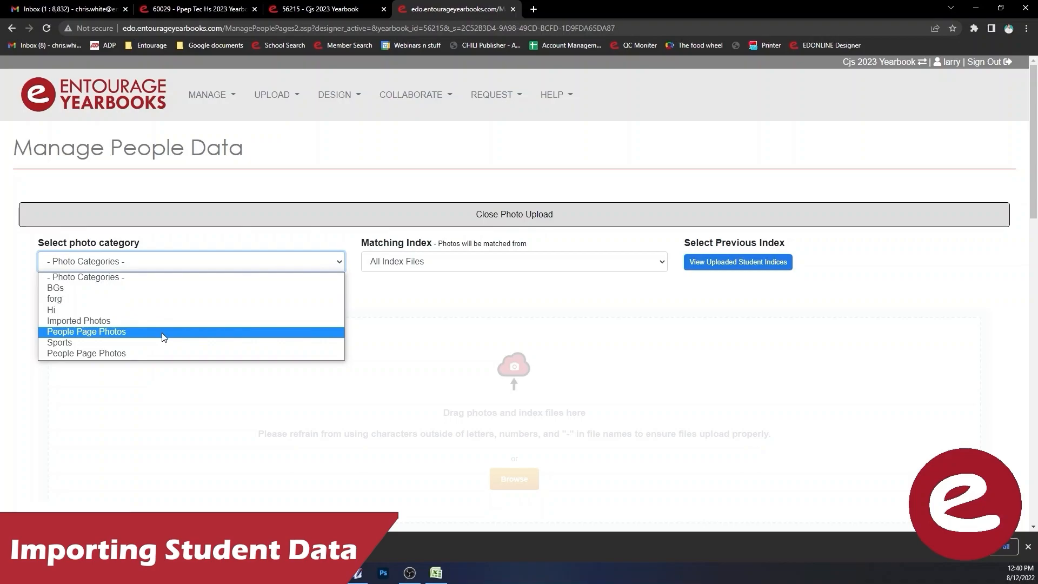
Upload the nine student photos from the YBID56215-470F519C downloads folder into the People Page Photos category
click(163, 332)
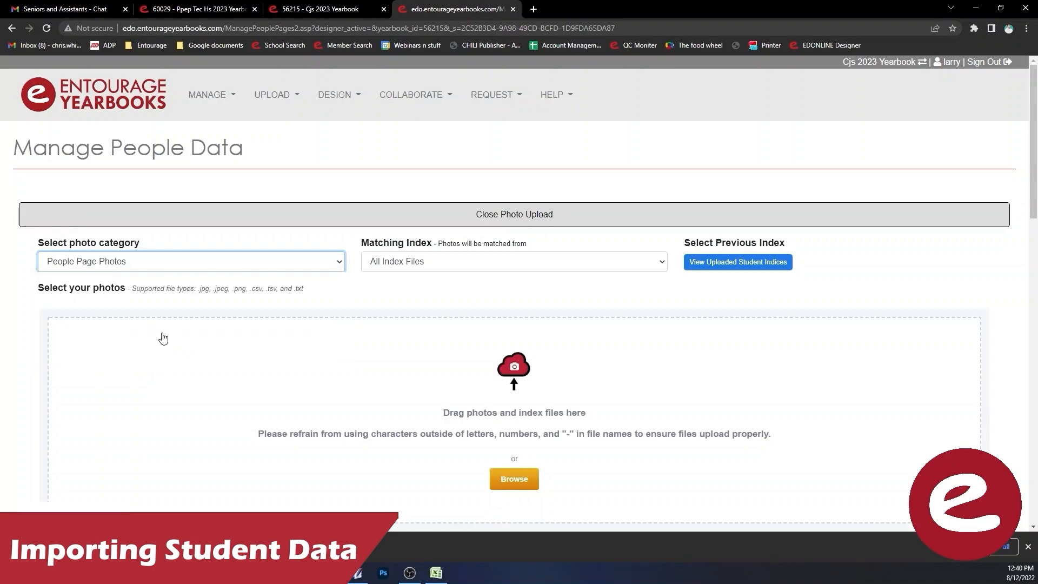
scroll(456, 343, down, 2)
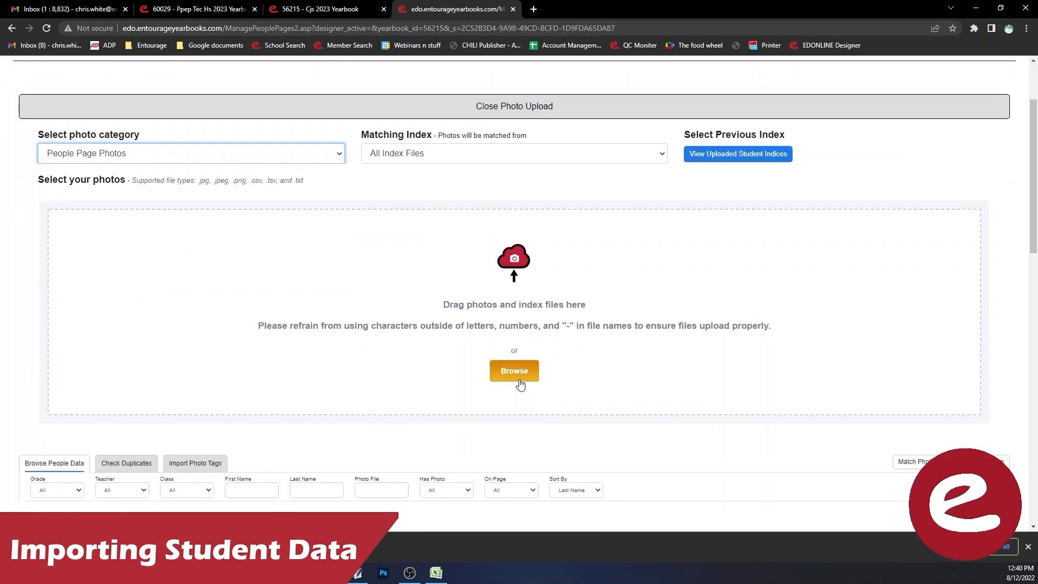
click(511, 370)
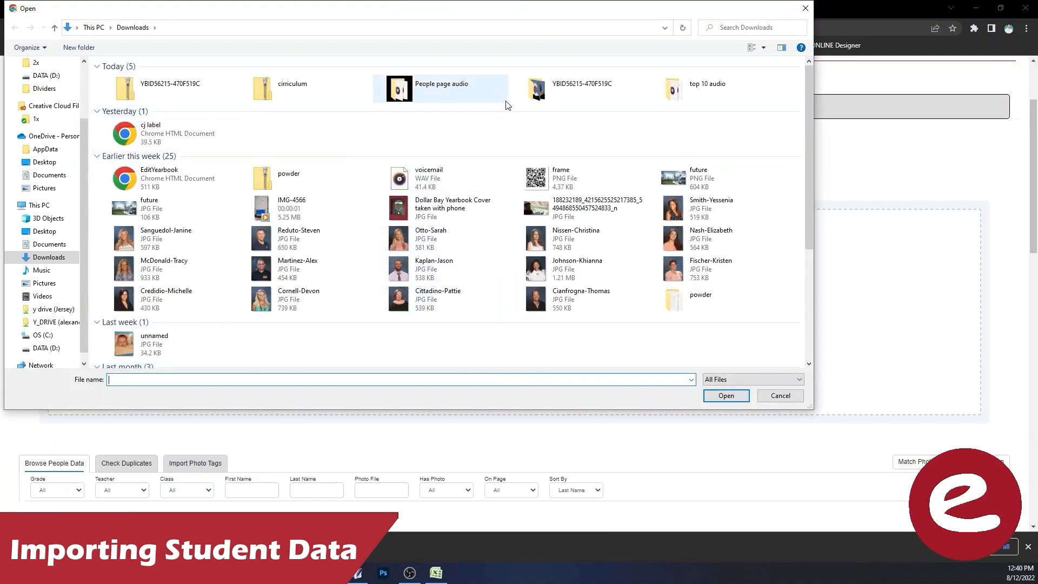
double_click(561, 98)
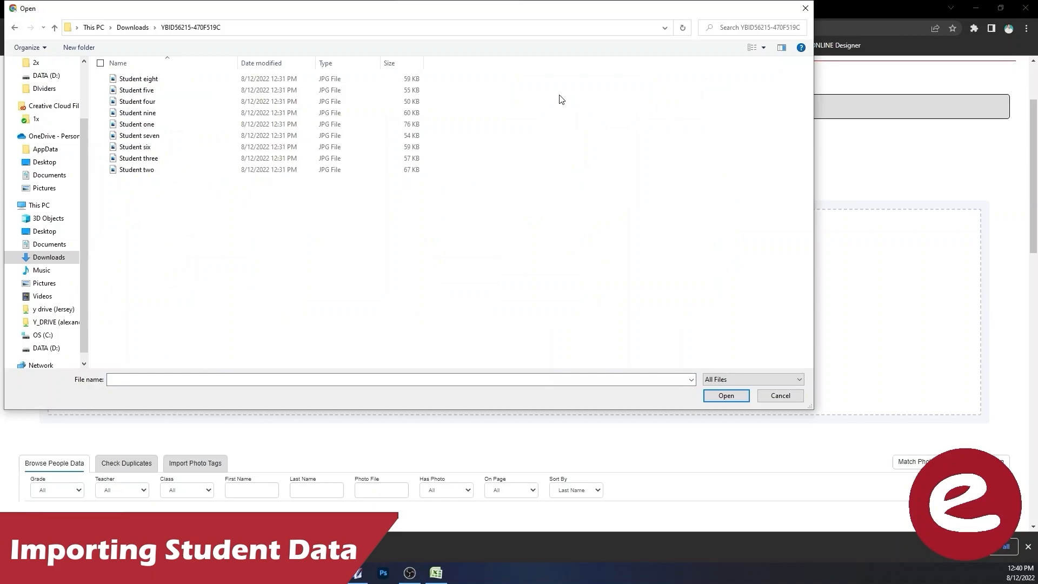
drag(210, 205, 145, 80)
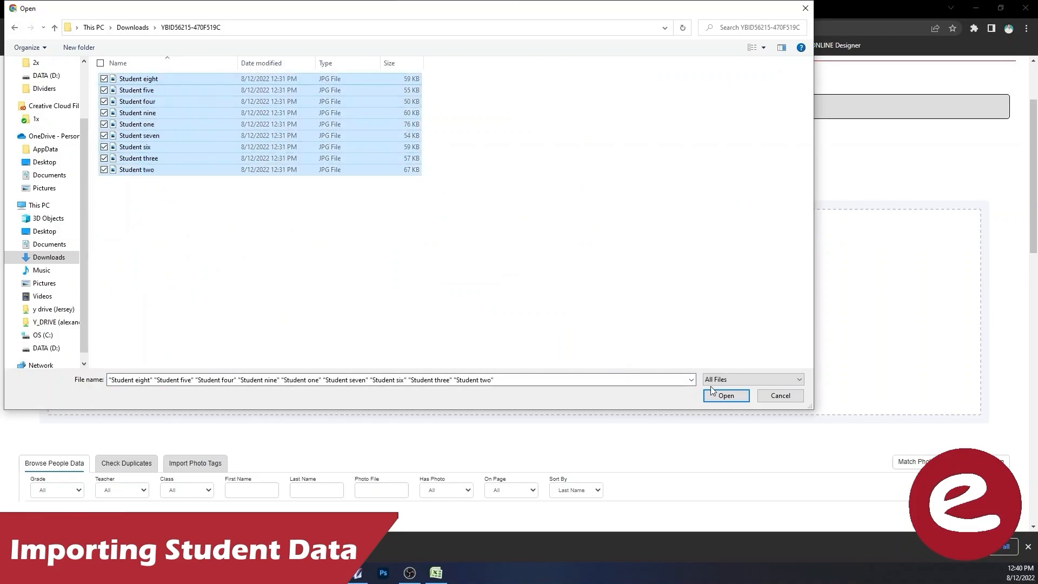
click(726, 395)
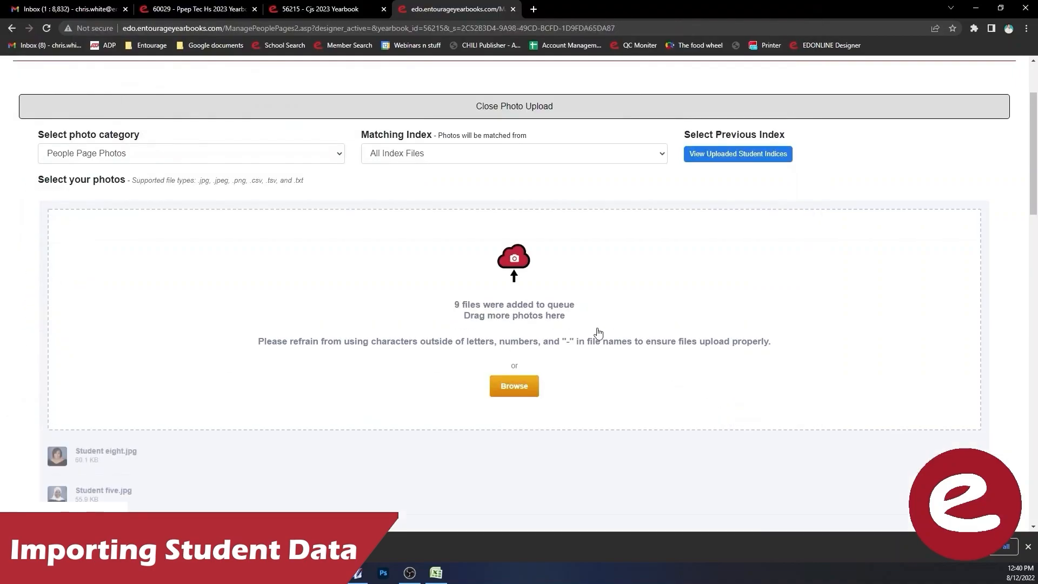
scroll(425, 303, down, 1)
scroll(425, 304, down, 3)
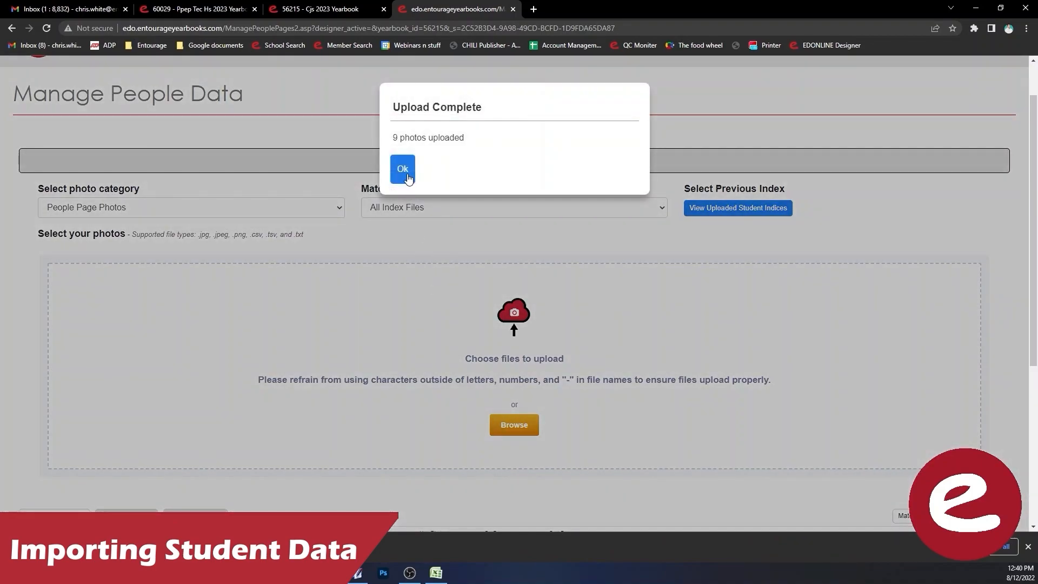
click(404, 170)
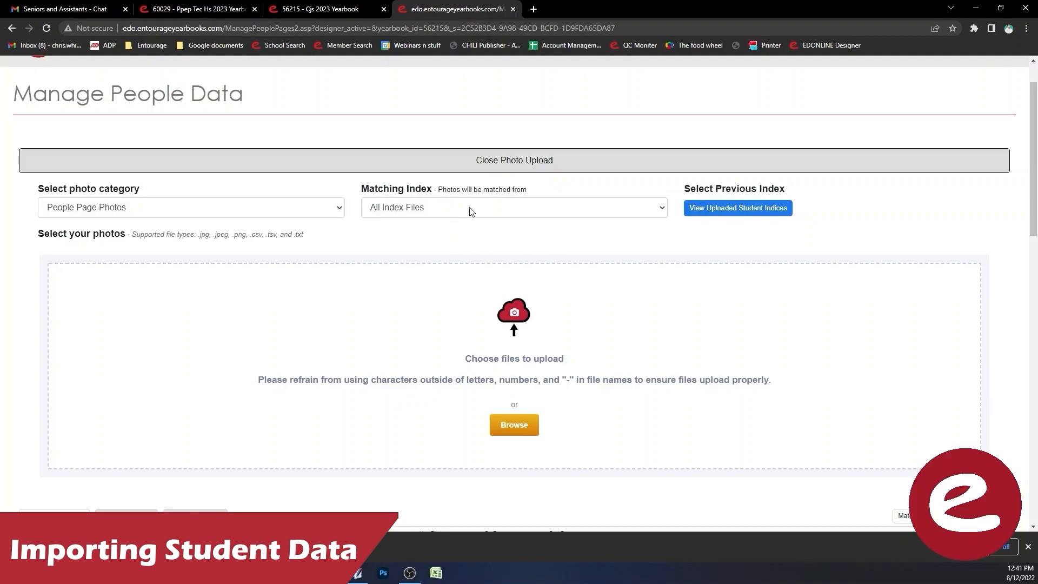
Upload the index text file from the student photo folder
click(492, 164)
click(492, 169)
click(521, 427)
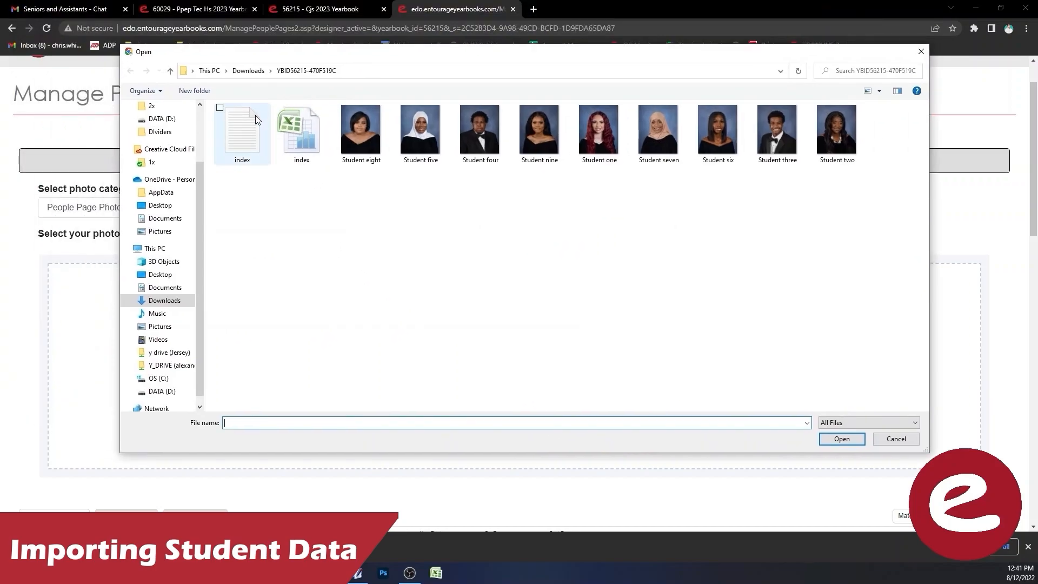
click(233, 129)
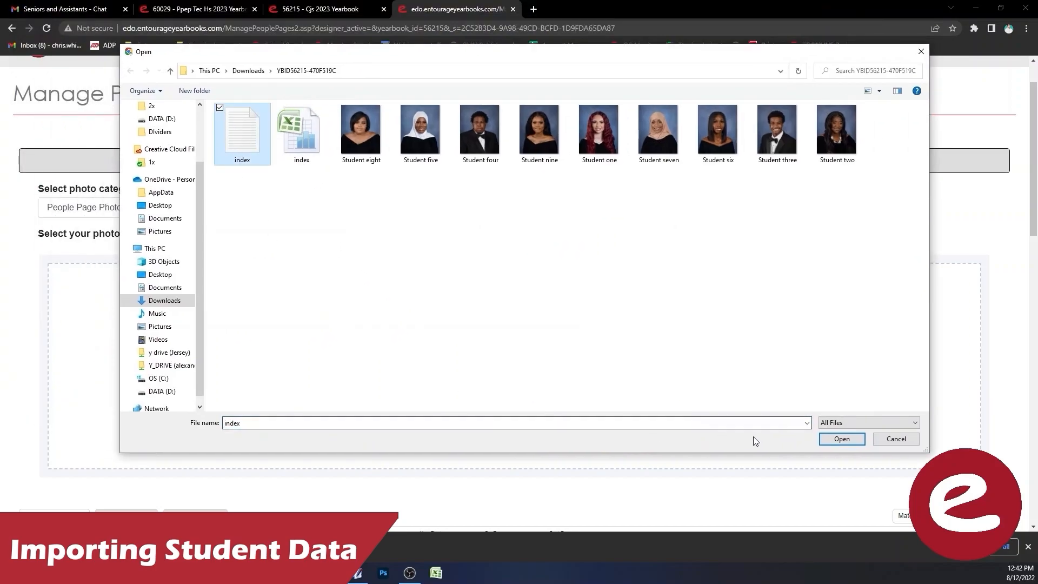
click(841, 438)
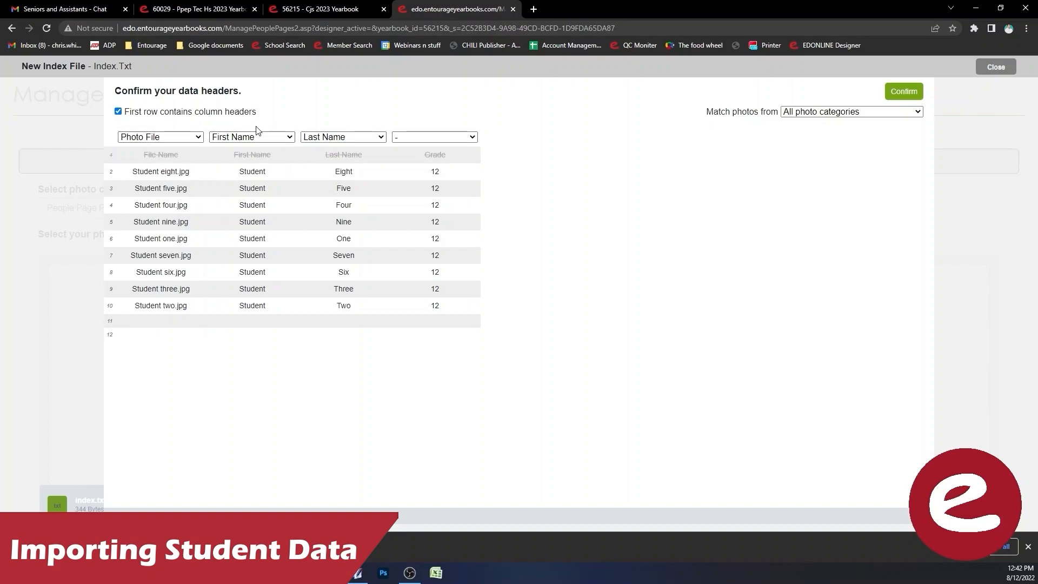
Assign the Grade header to the fourth column of the index data and confirm the import
click(475, 137)
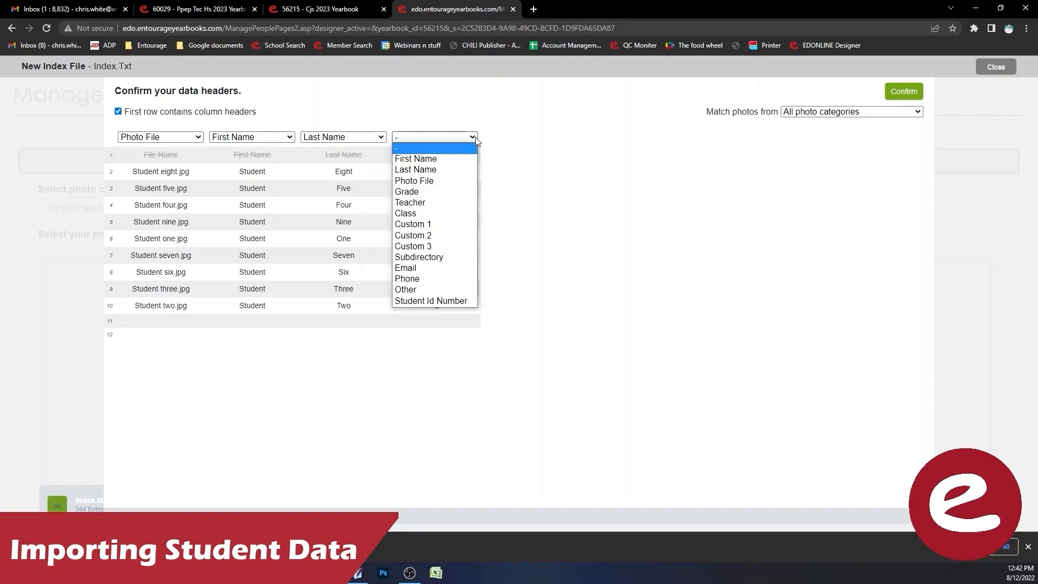
click(460, 190)
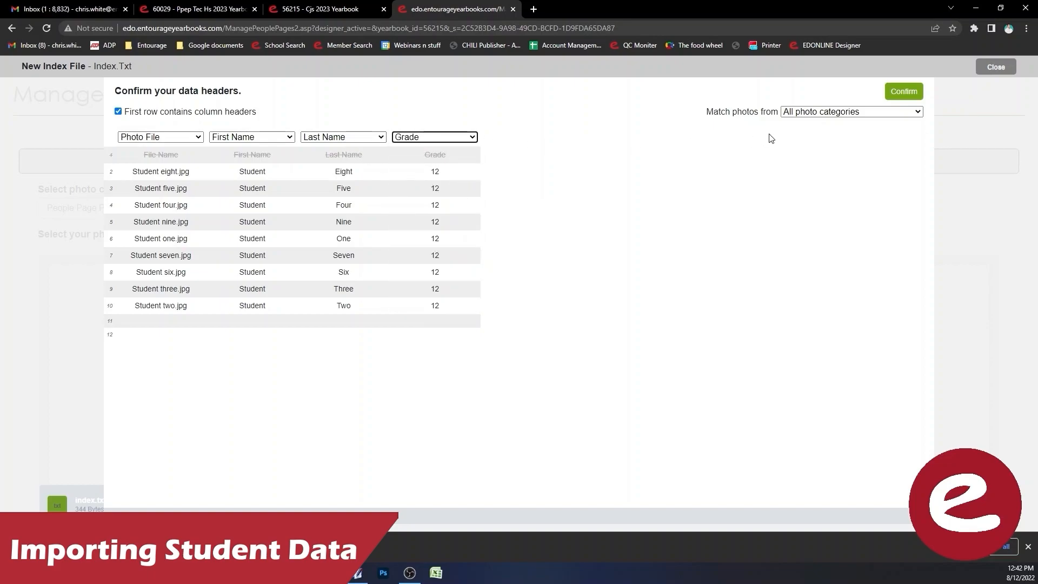
click(895, 94)
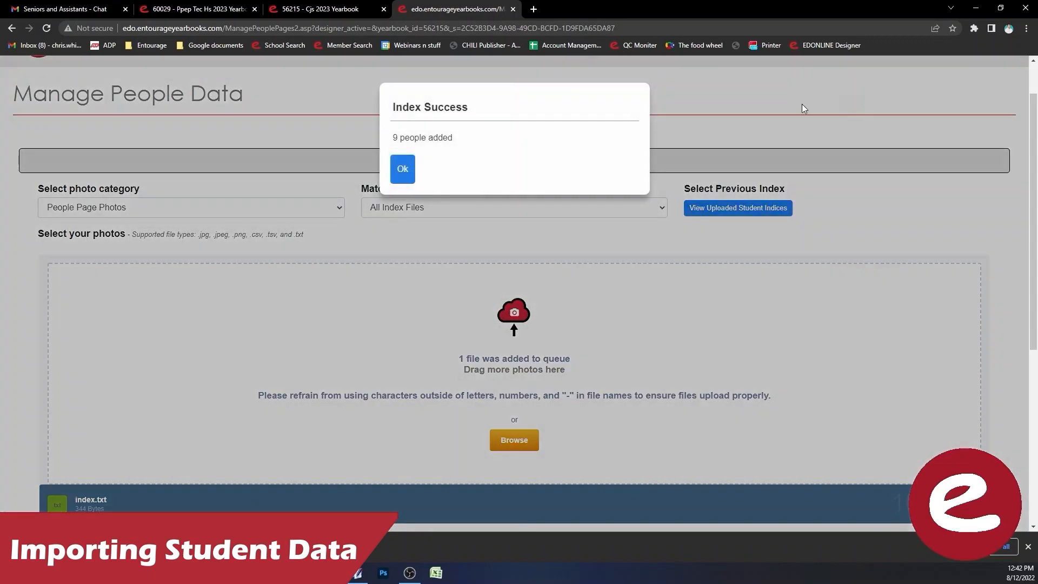
click(403, 170)
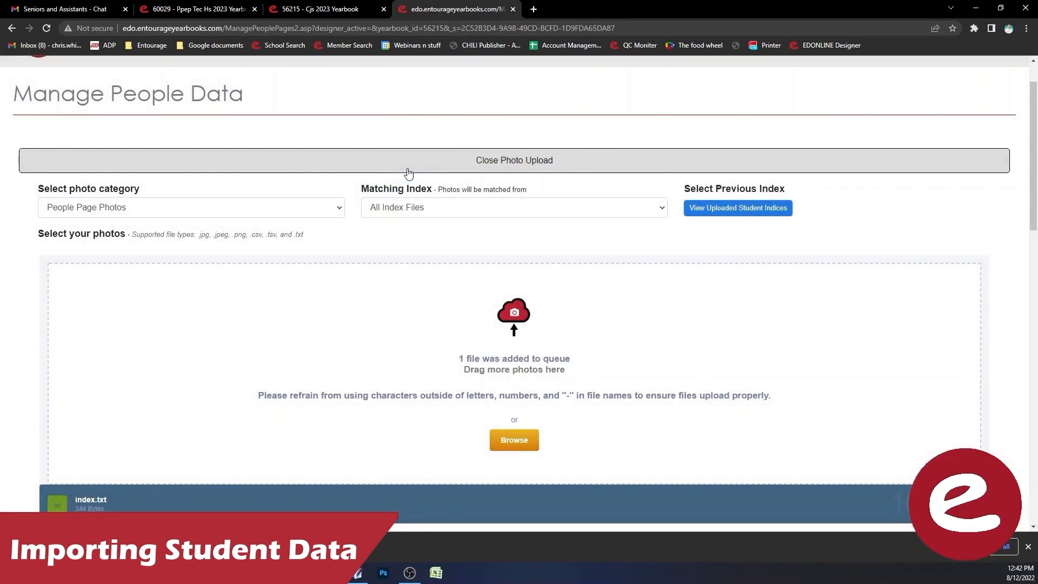
Set the department of the person Student Two to Faculty and save the record
scroll(335, 213, down, 5)
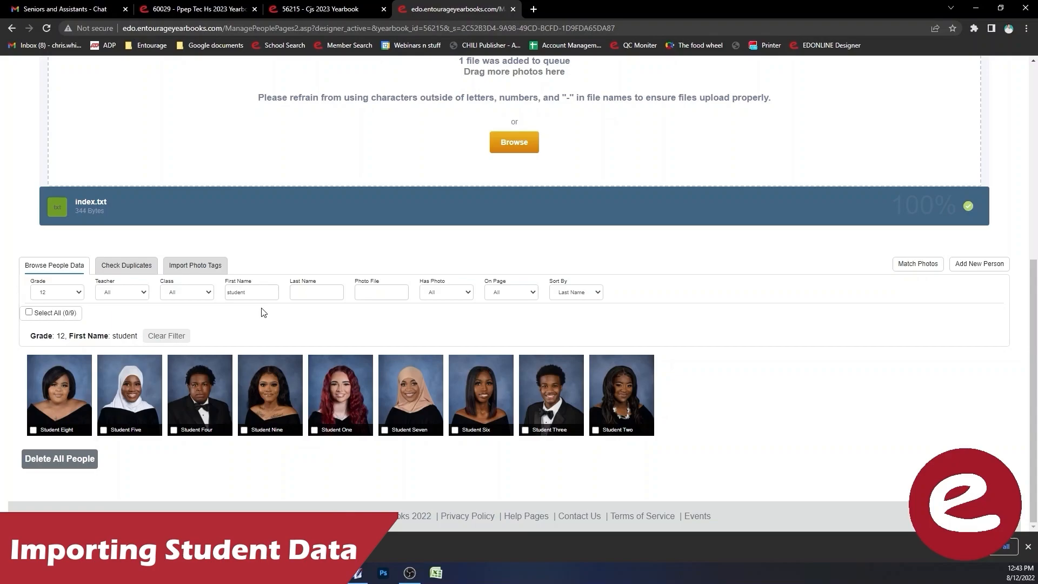
click(621, 390)
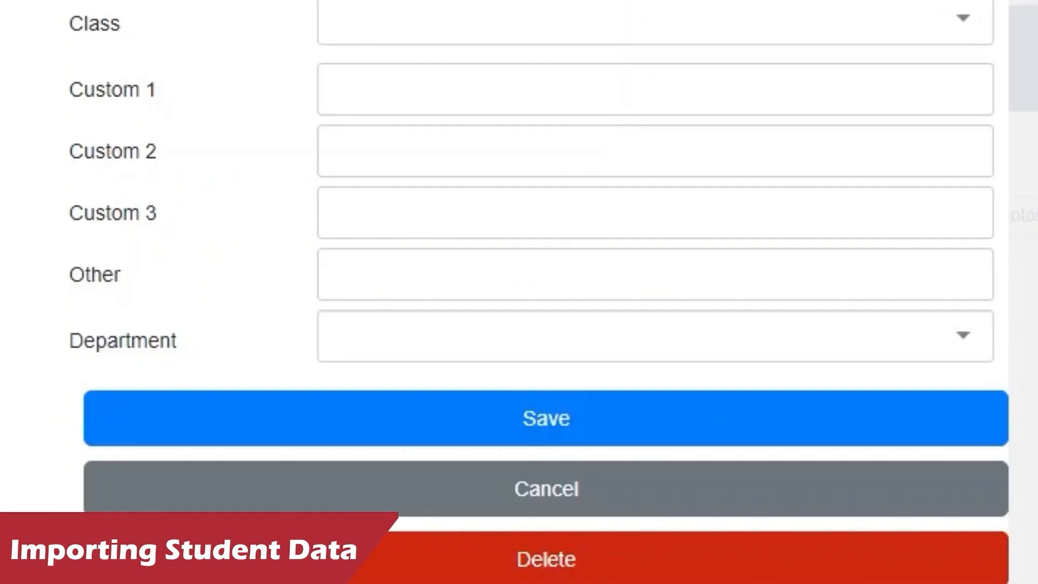
click(508, 351)
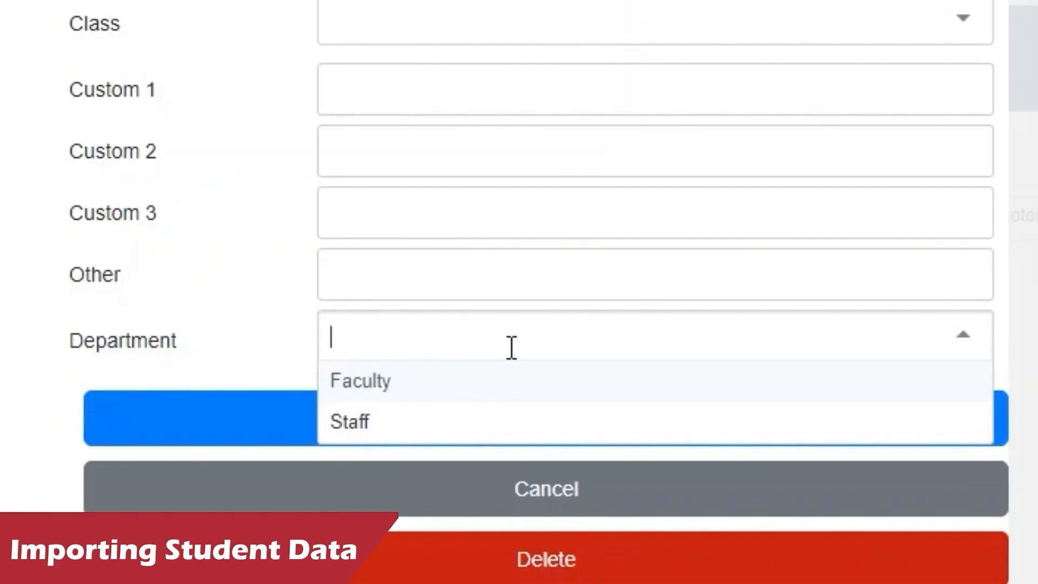
click(364, 378)
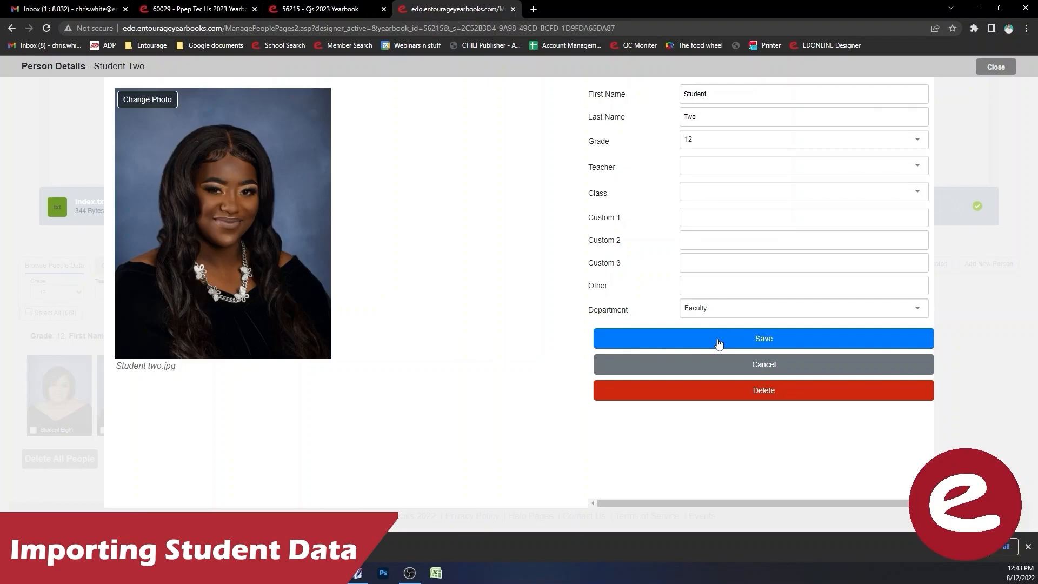
click(718, 339)
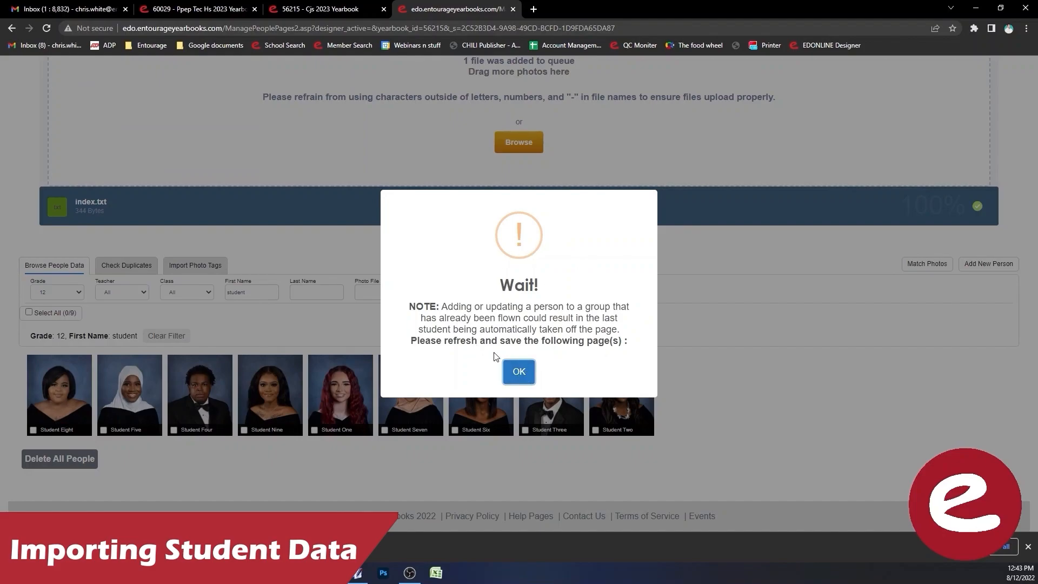
click(518, 371)
Start a new person with "name" as first and last name, and choose the cougar picture as the portrait
scroll(702, 298, up, 2)
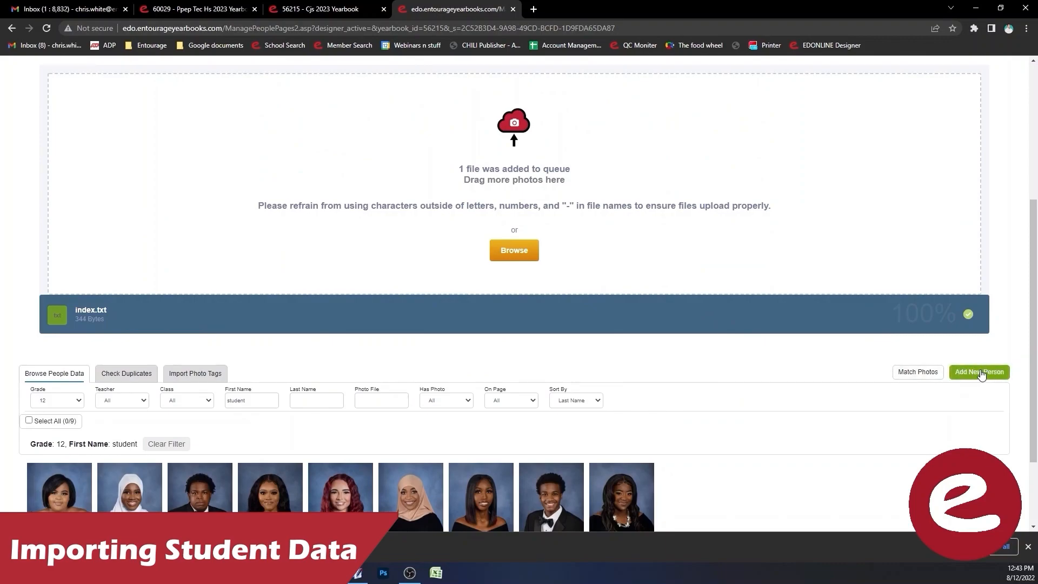
click(980, 373)
click(771, 92)
text(student)
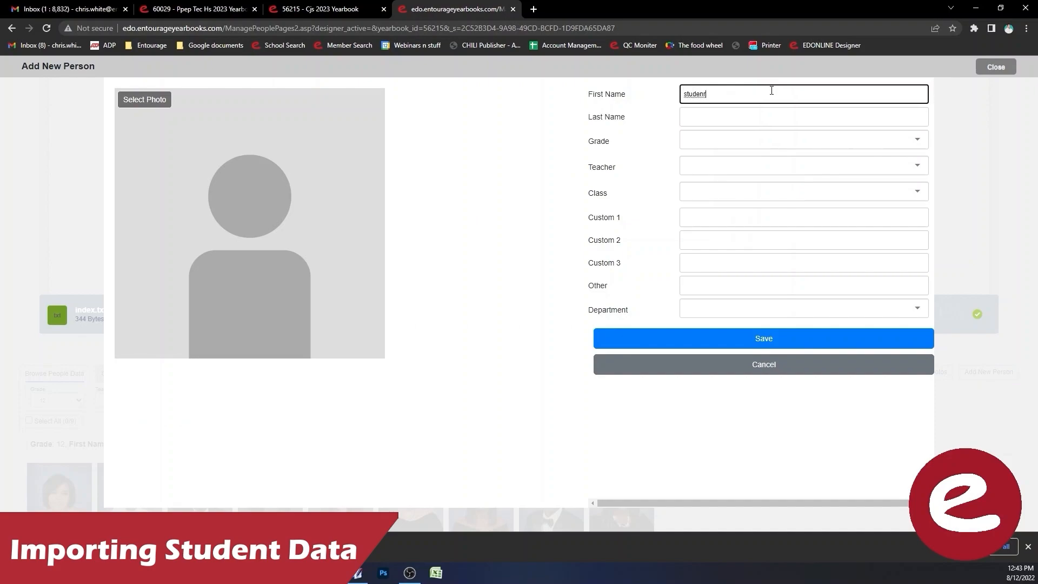
text(name)
key(Tab)
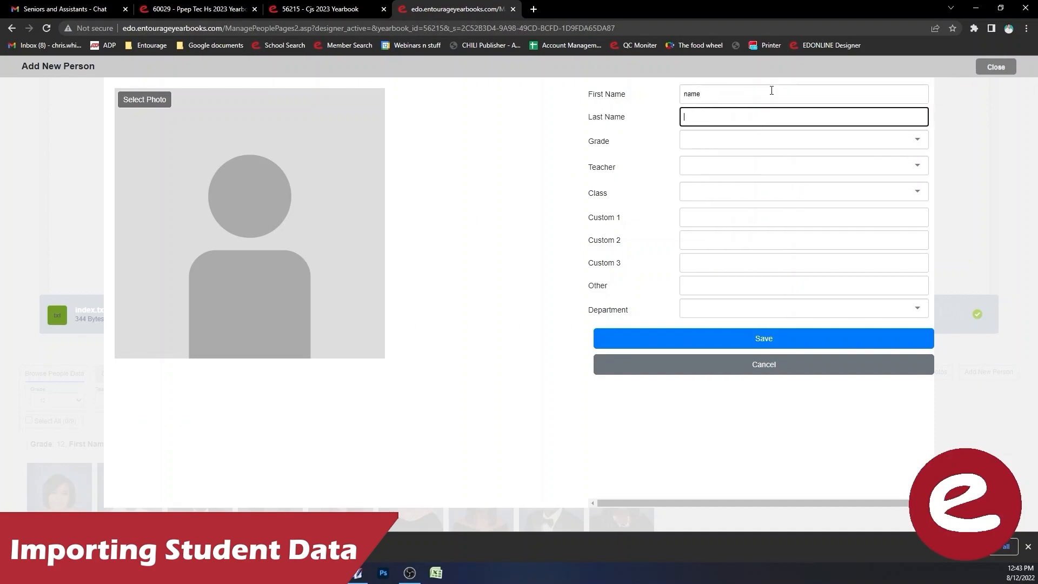
click(146, 100)
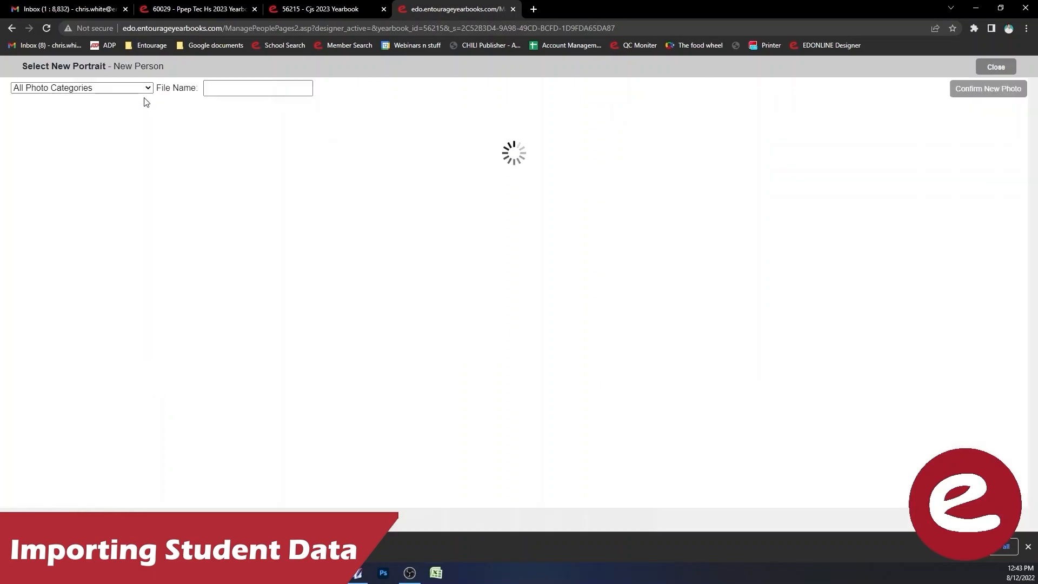
scroll(441, 321, down, 12)
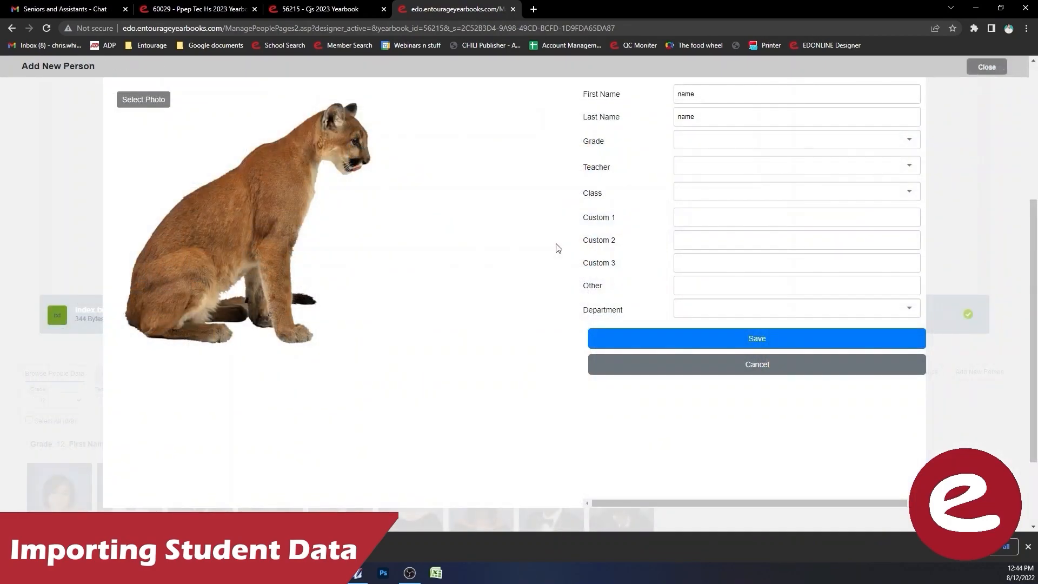
Set the new person's grade to 04, choose the teacher's name, and save the person
click(749, 142)
click(733, 138)
text(04)
click(678, 157)
click(688, 164)
click(697, 197)
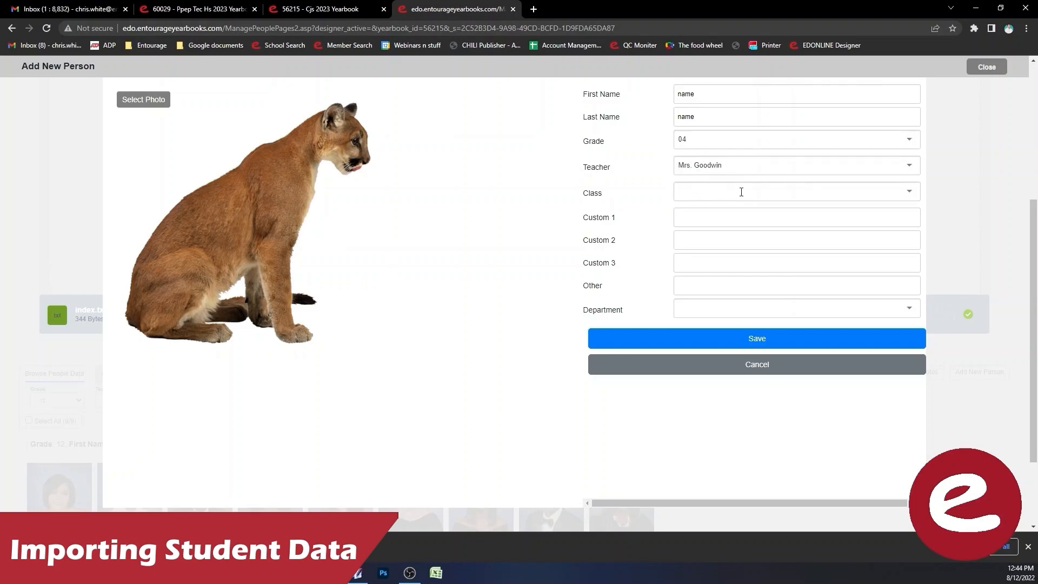
click(749, 339)
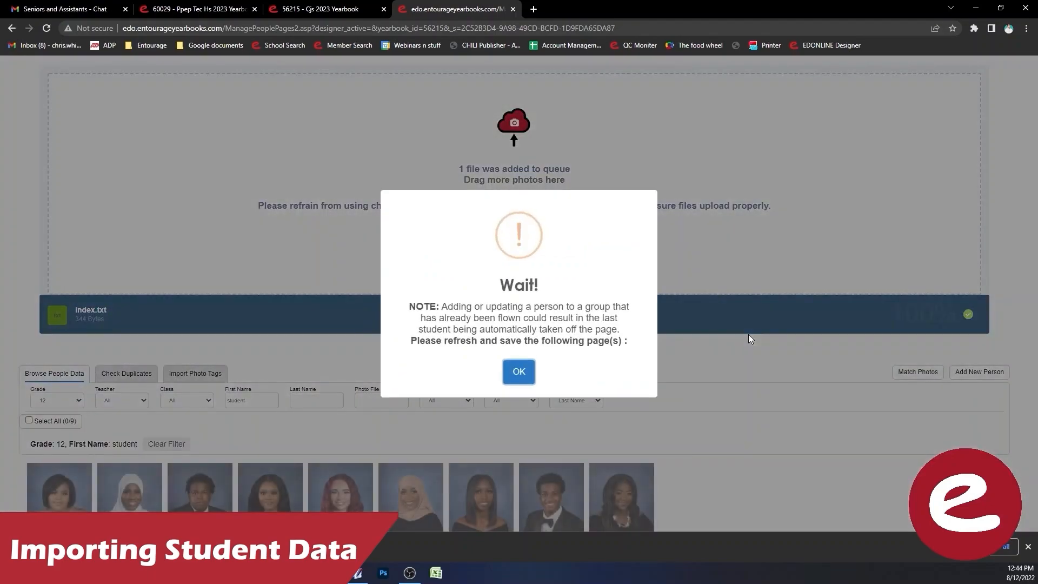
click(519, 371)
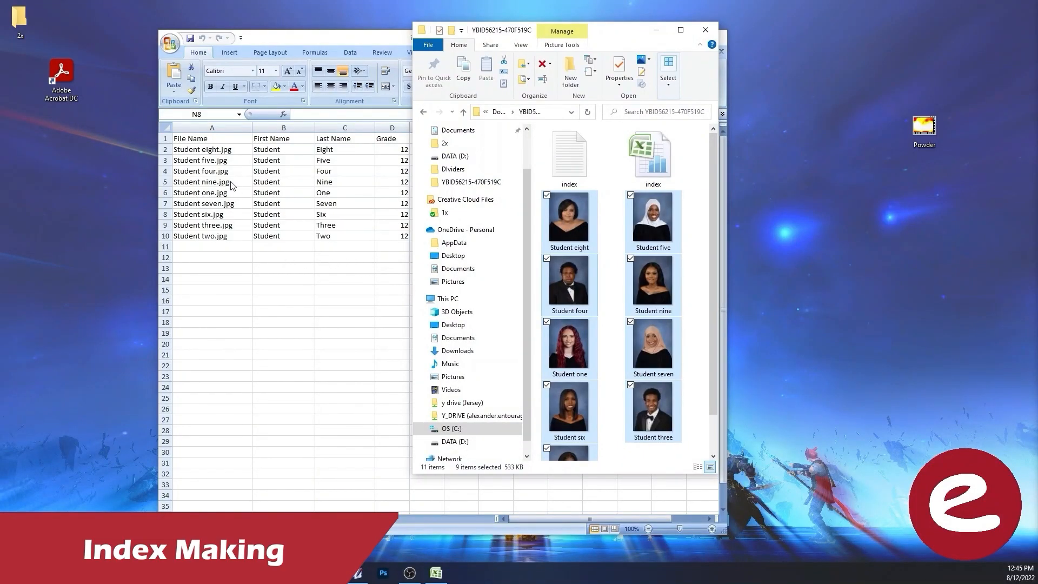
Compare the File Name entries in the index spreadsheet, including the .jpg extension, with the student photo files in the folder
click(232, 186)
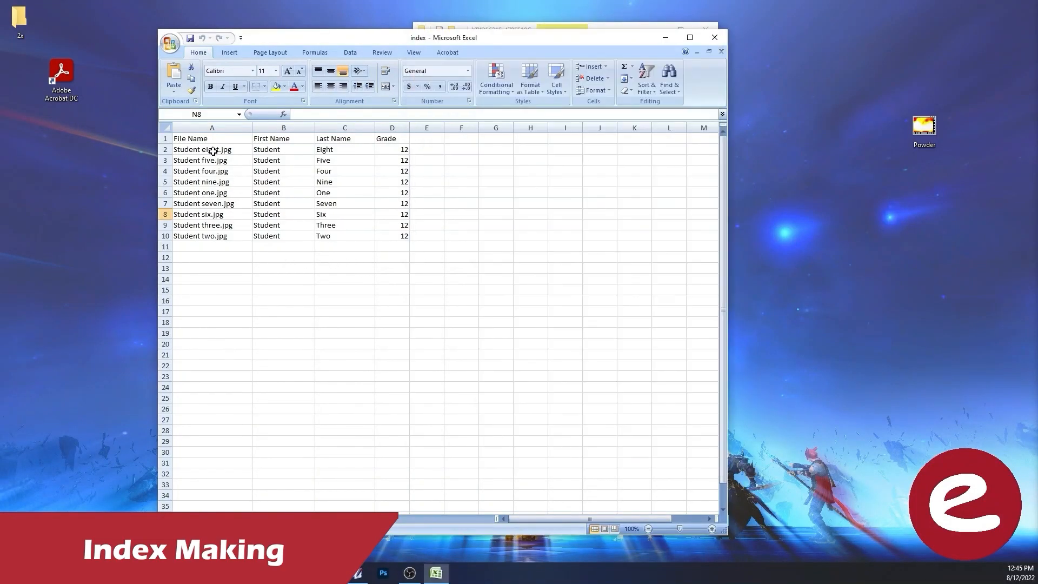
click(625, 25)
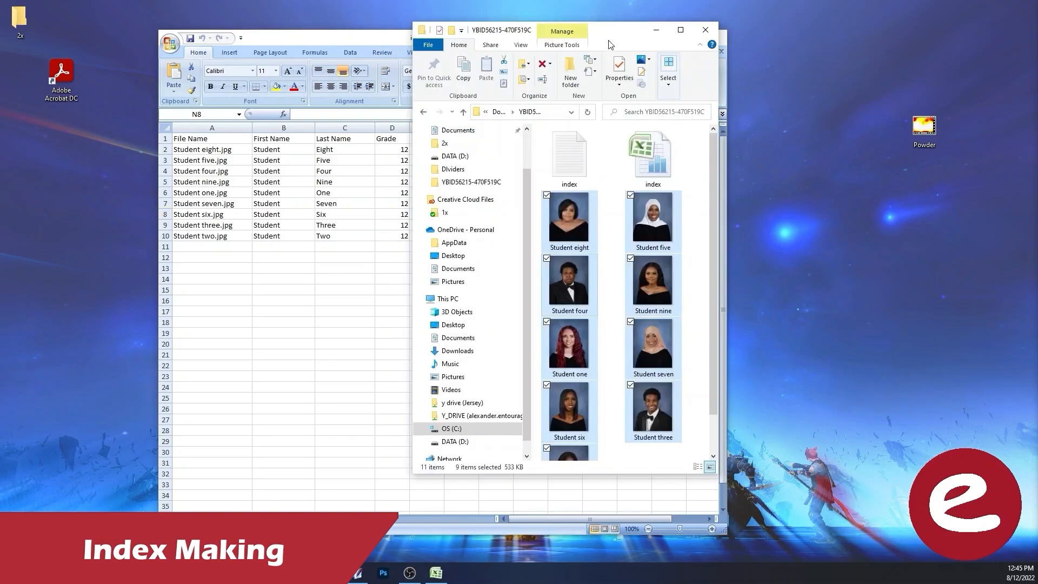
click(558, 225)
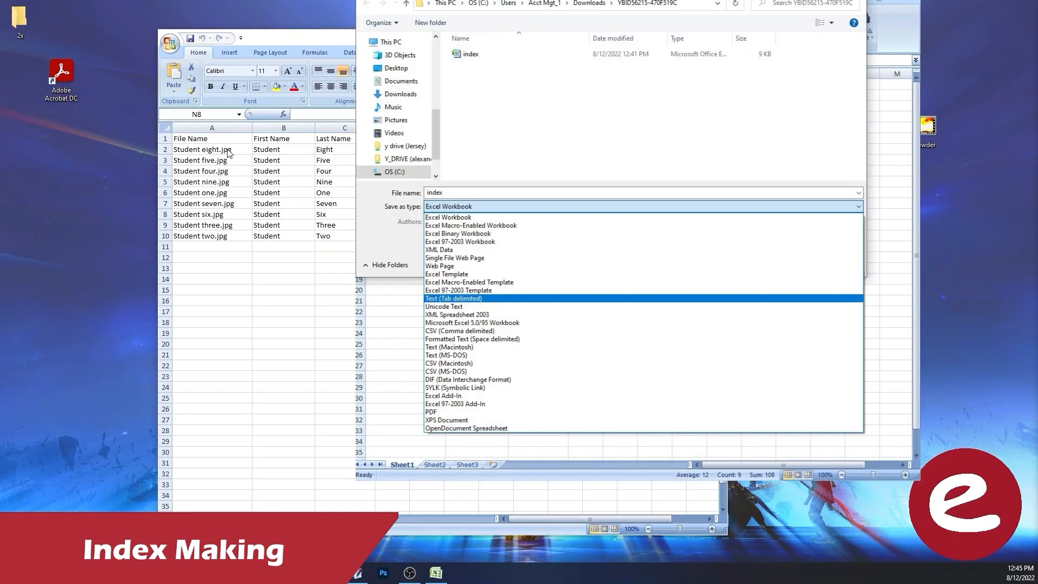
click(229, 152)
double_click(229, 150)
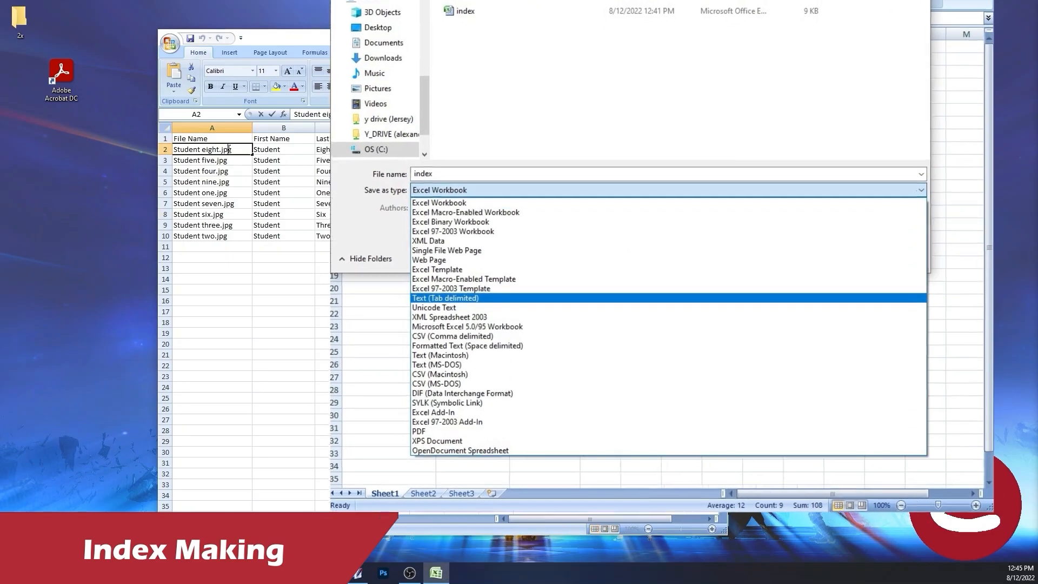
double_click(229, 149)
click(229, 149)
click(228, 279)
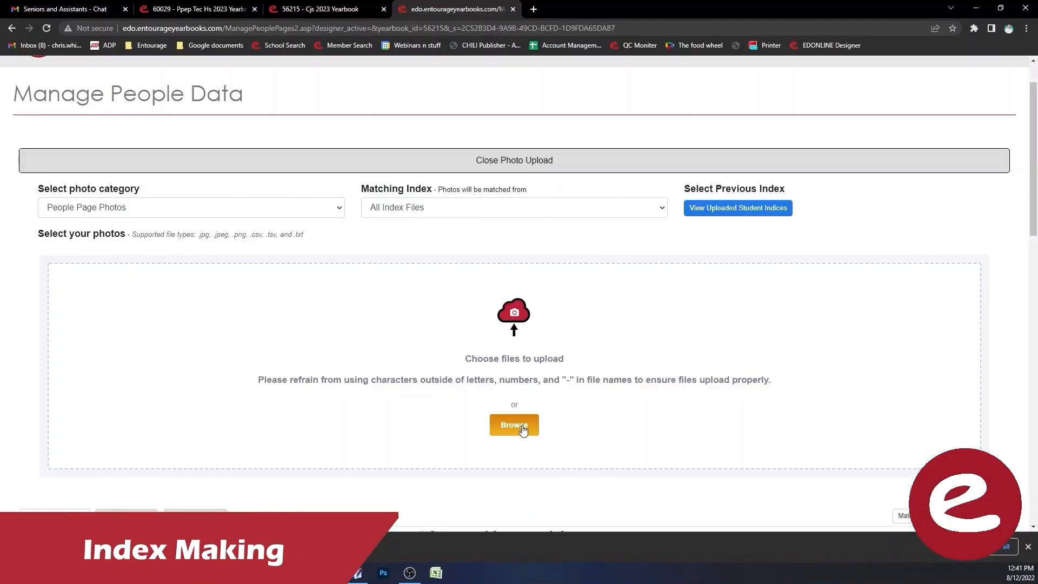
Choose the index text file from the YBID56215-470F519C folder for upload to the people data
click(521, 426)
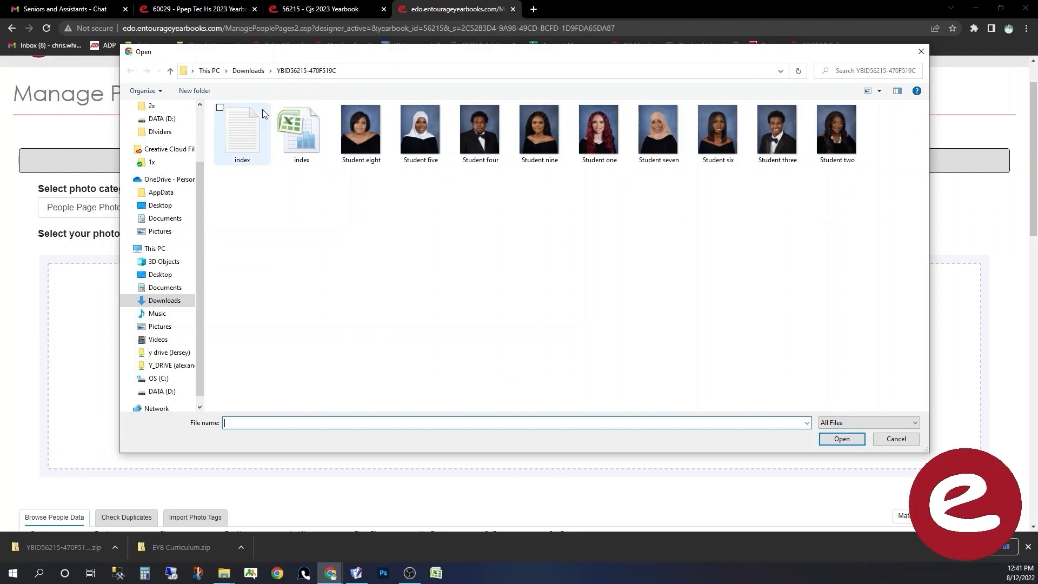
click(236, 133)
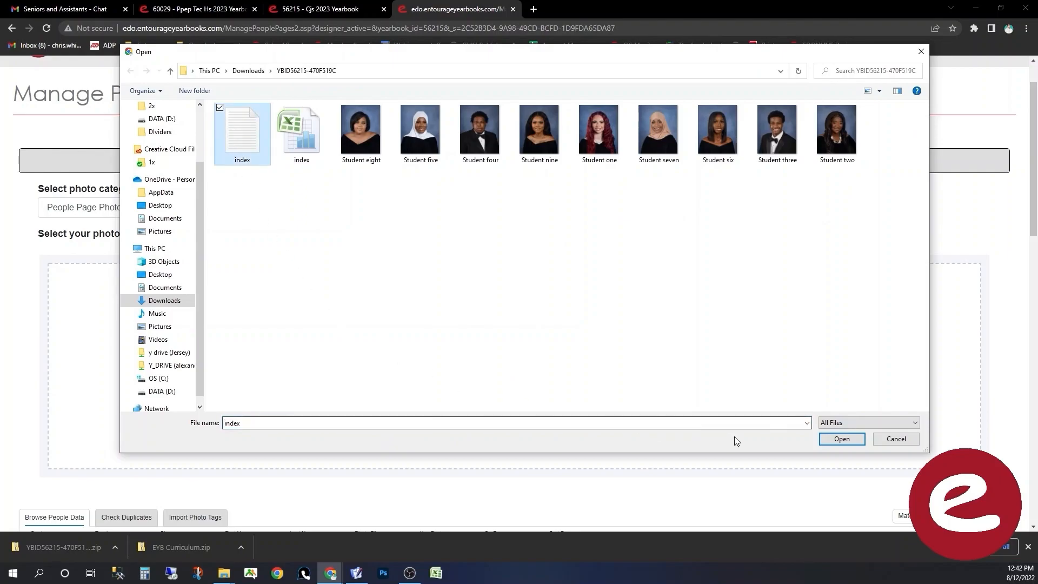
click(841, 438)
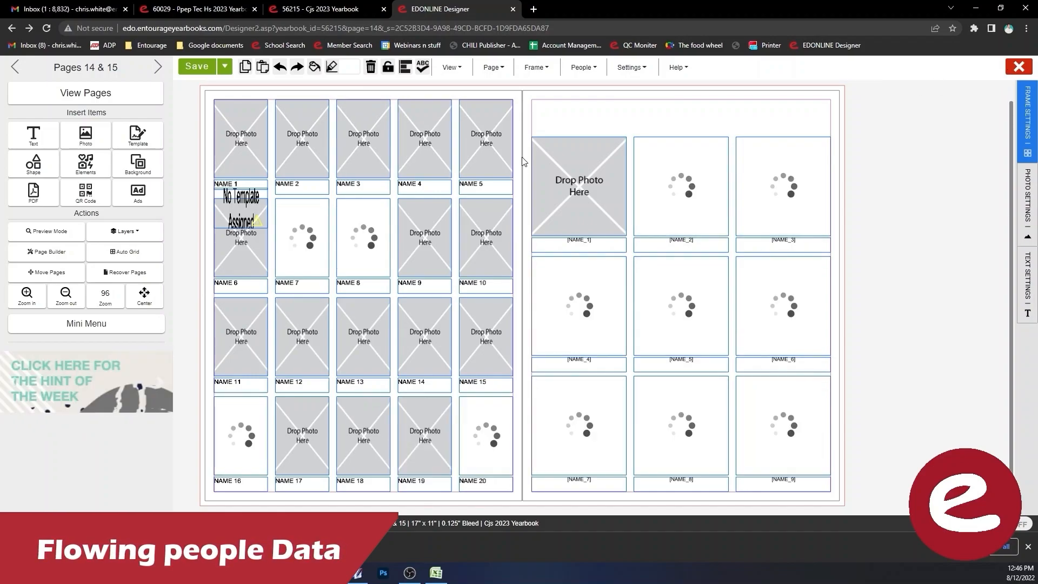
Start making people pages and build the oval "12 Students" template with 12 people per page on the left page
click(581, 69)
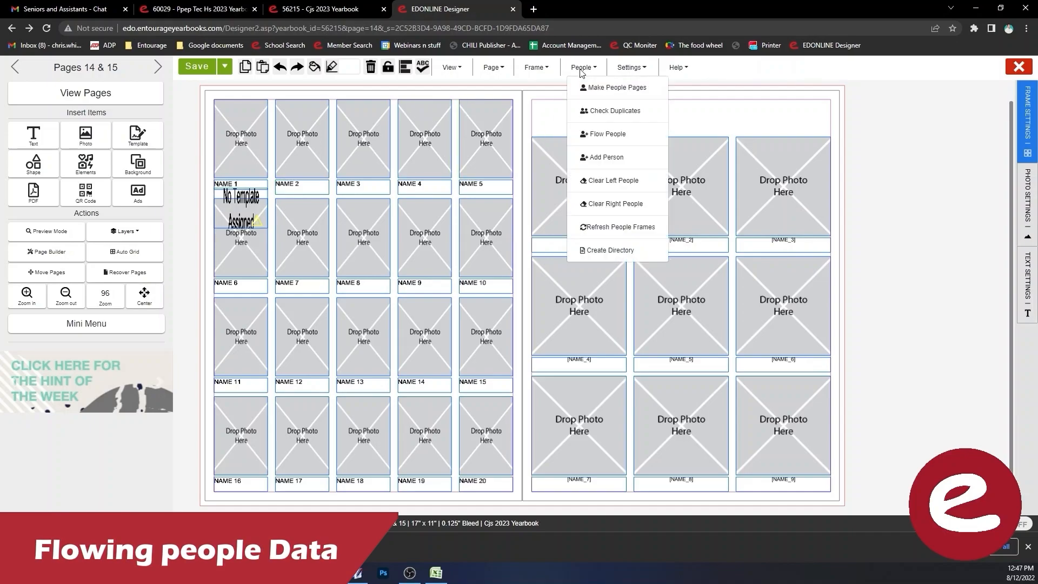
click(633, 96)
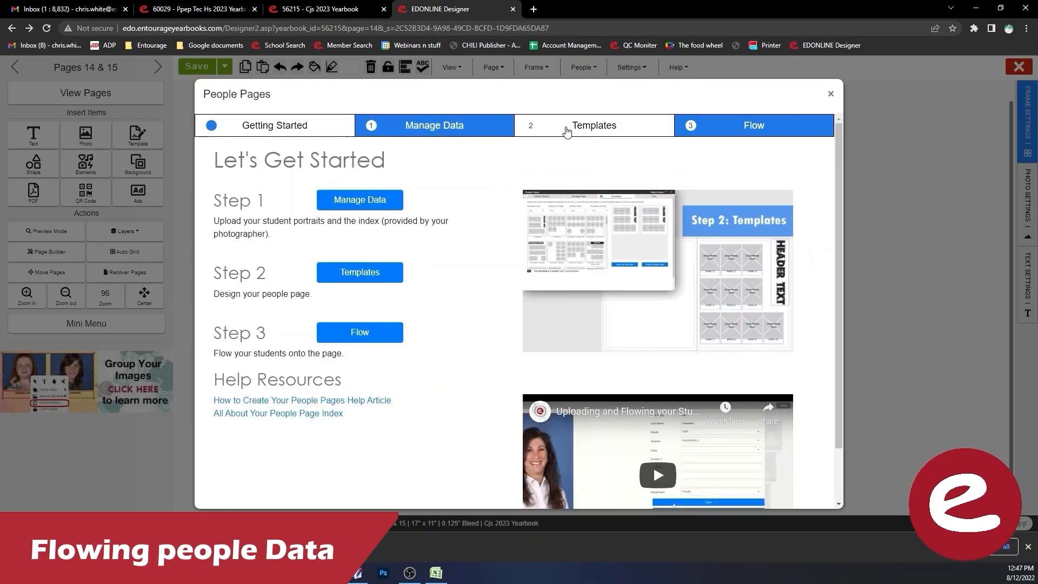
click(566, 130)
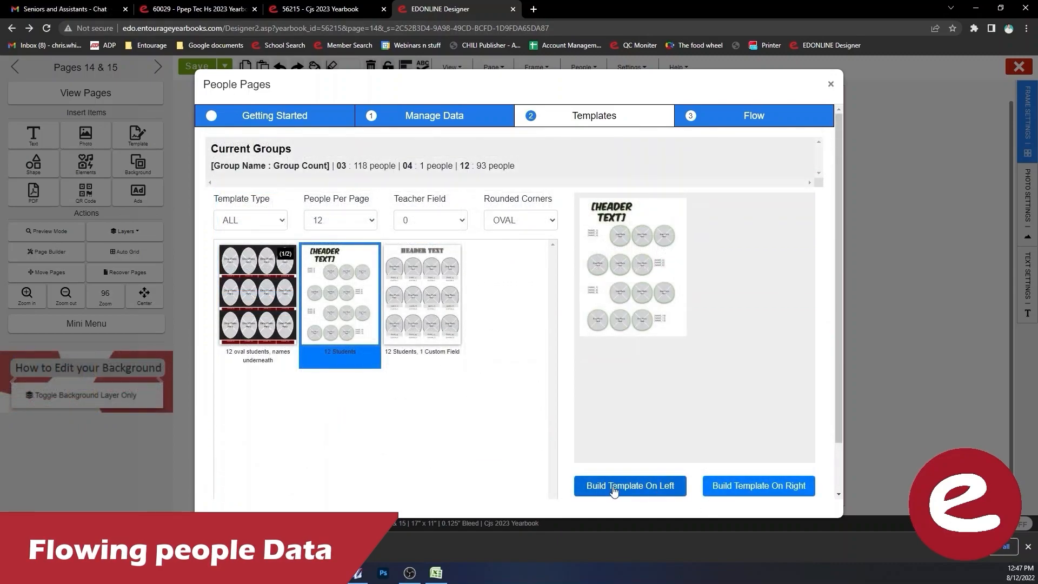
click(614, 490)
click(544, 302)
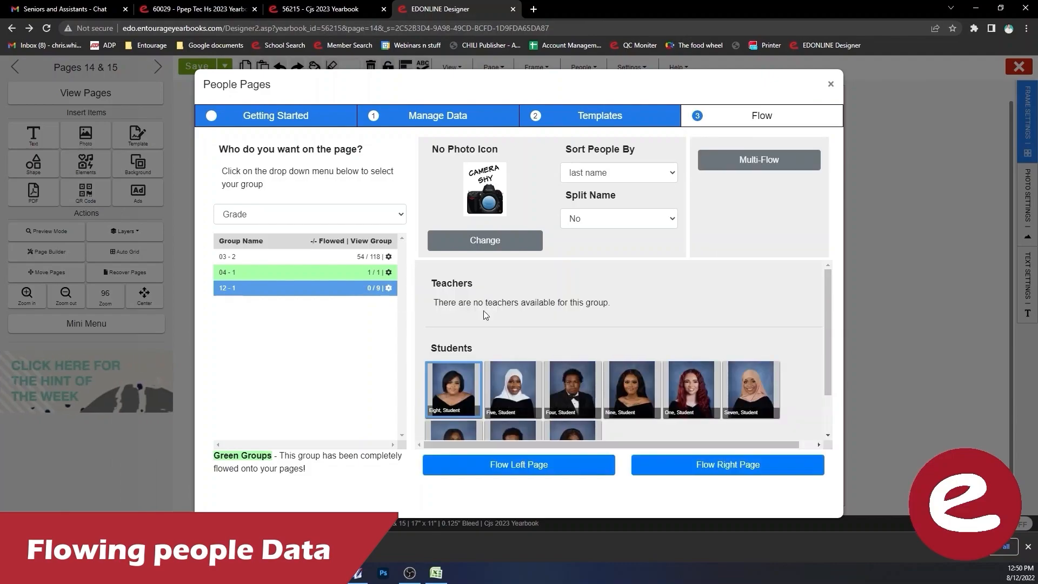
Flow the grade 12 group onto the left page, sorted by last name with Split Name set to No
scroll(607, 328, down, 2)
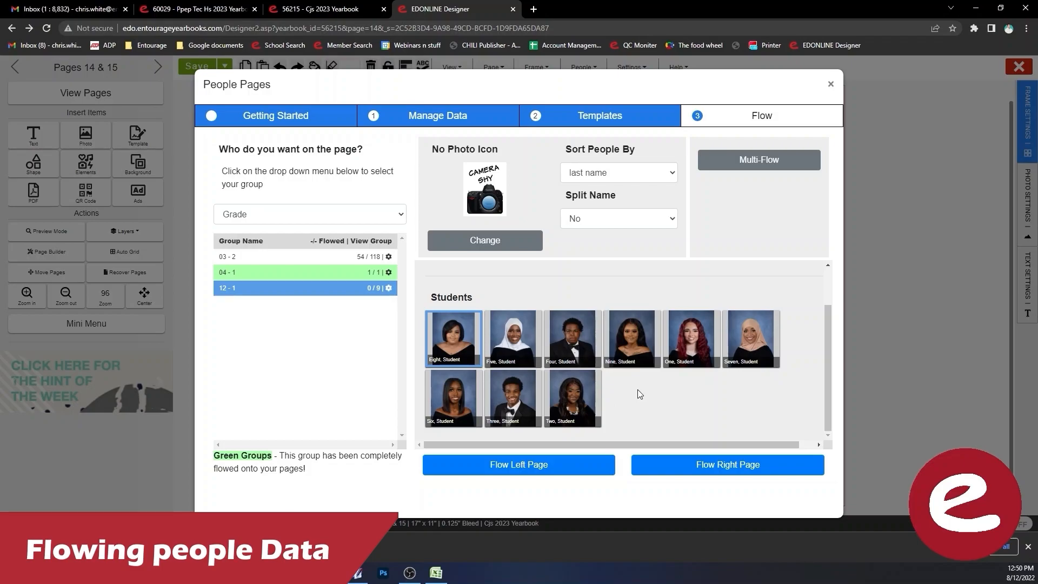
click(596, 173)
click(598, 178)
click(599, 218)
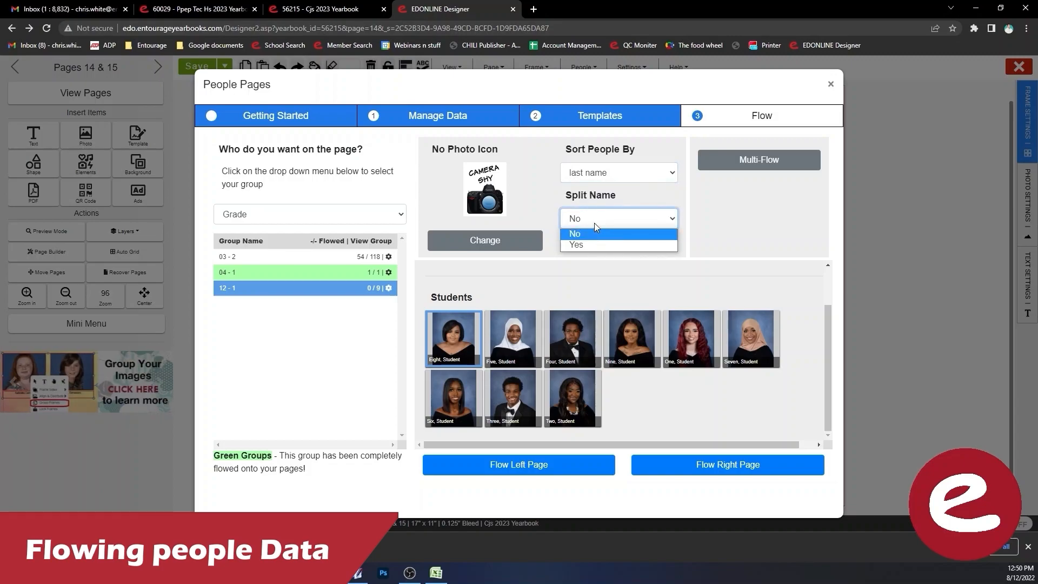
click(596, 179)
click(598, 181)
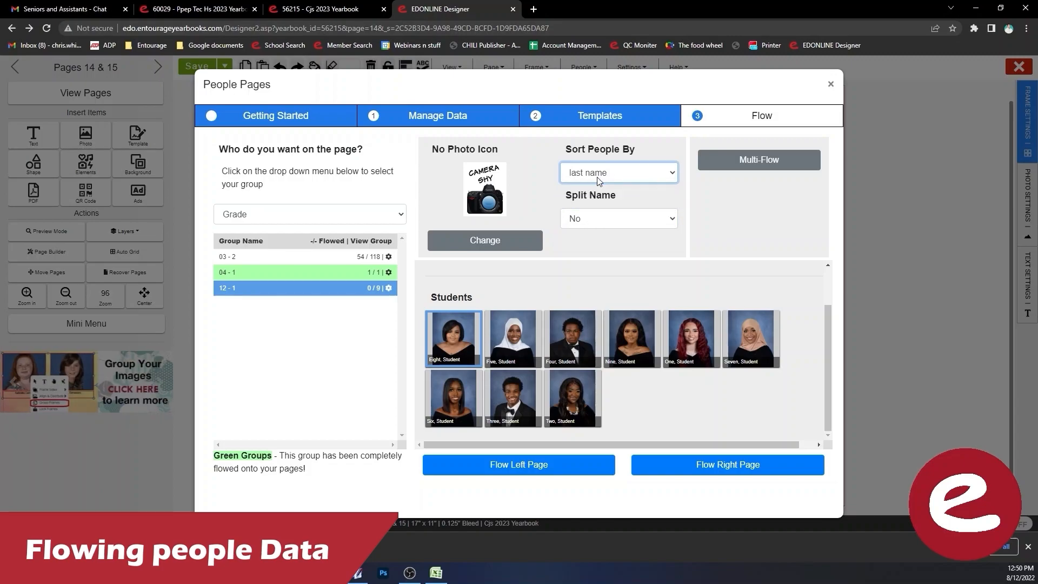
click(560, 466)
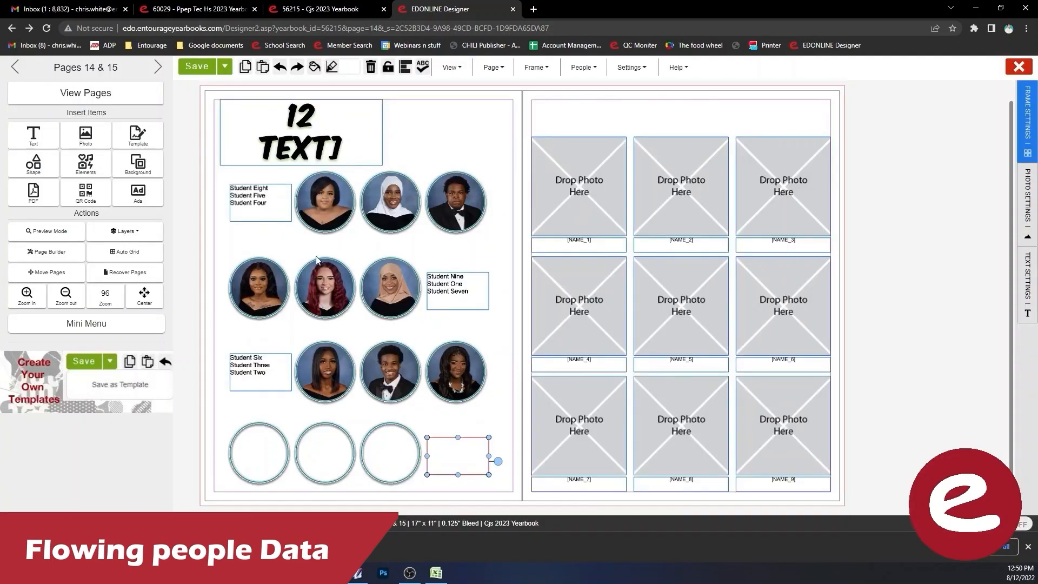
Select the three empty portrait circles and the empty name box in the left page's last row and delete them
right_click(238, 454)
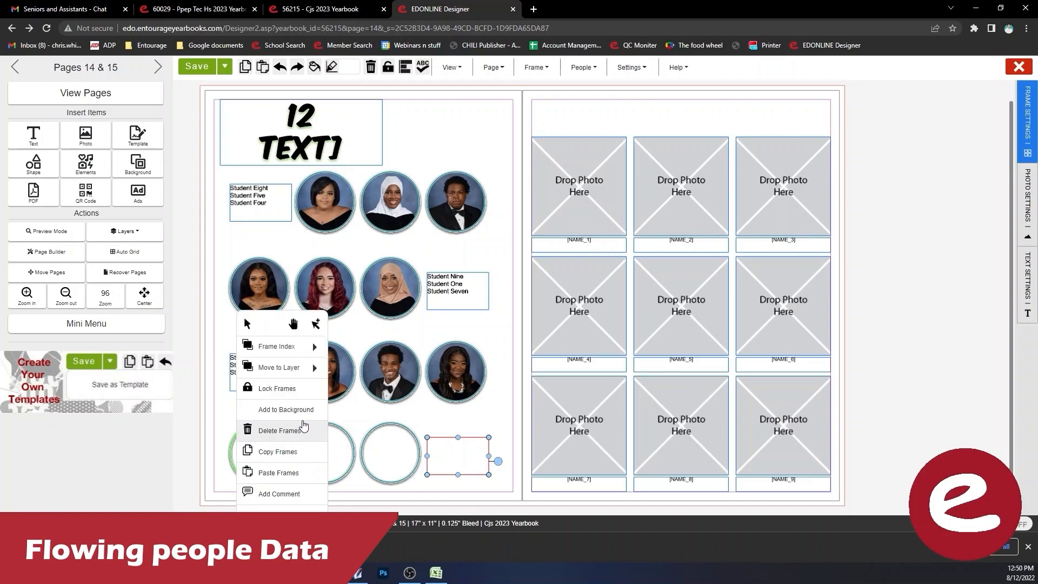
click(314, 323)
drag(231, 418, 489, 478)
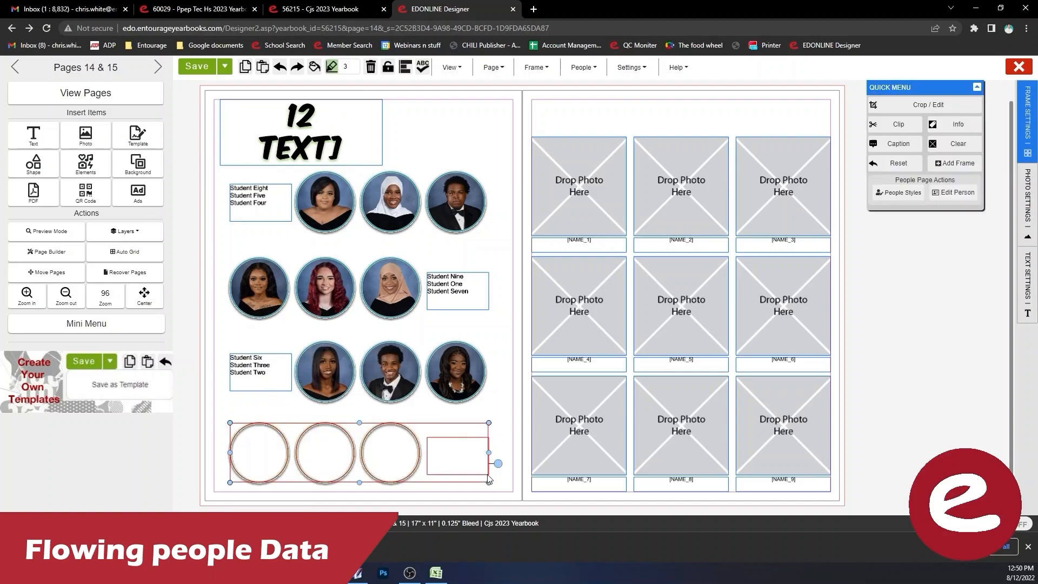
key(Delete)
Select the three remaining rows of portraits and name boxes on the left page and move them down together below the header
right_click(451, 442)
click(485, 453)
drag(486, 453, 243, 185)
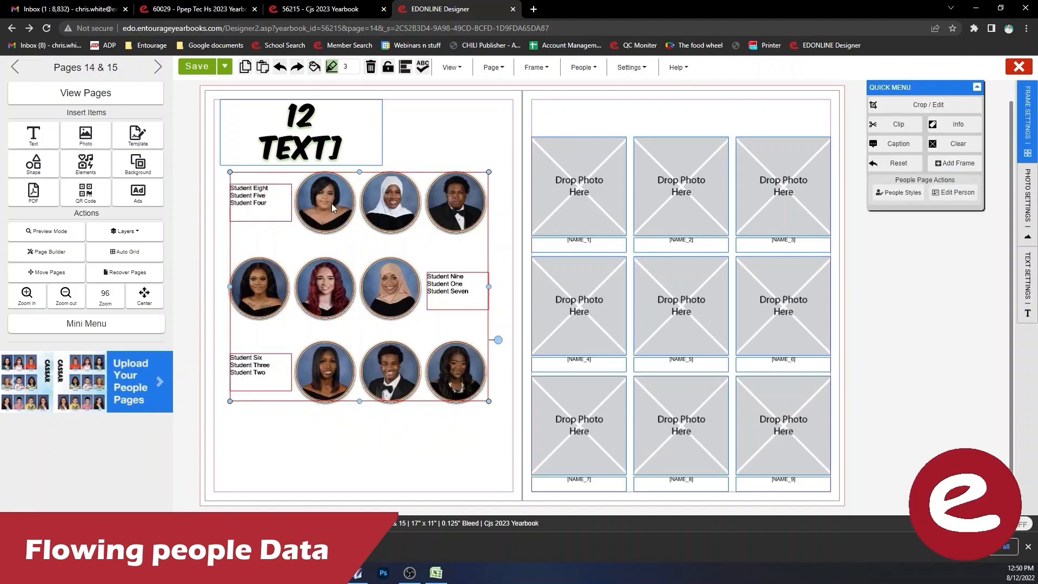
drag(331, 203, 332, 255)
click(394, 198)
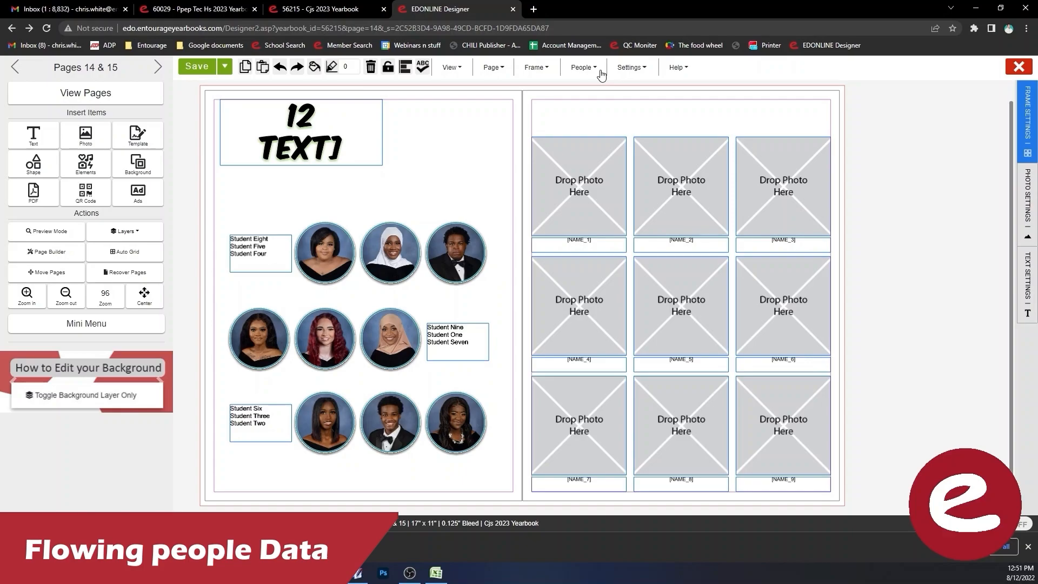
click(578, 67)
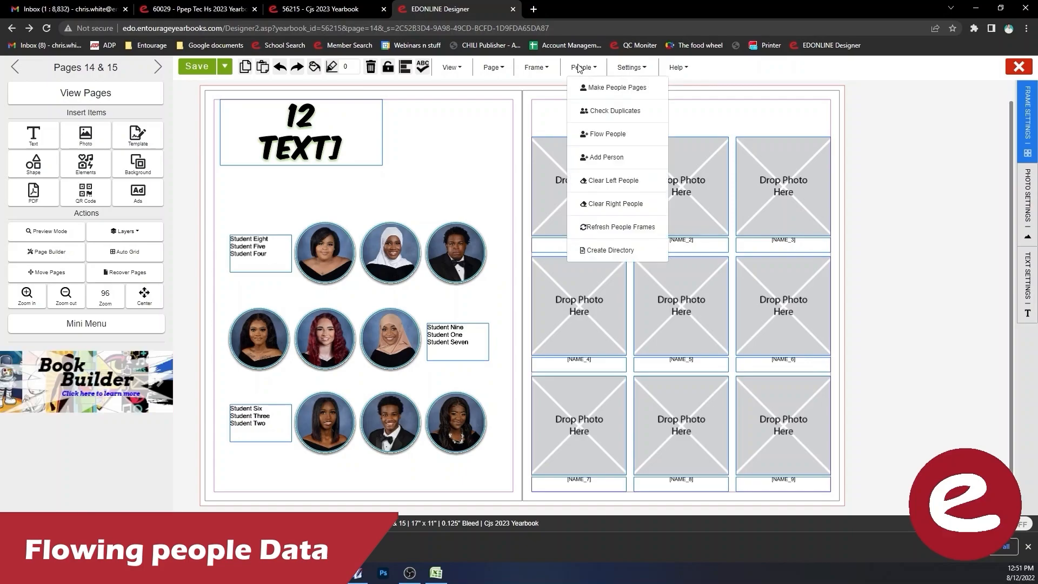
click(583, 181)
click(571, 90)
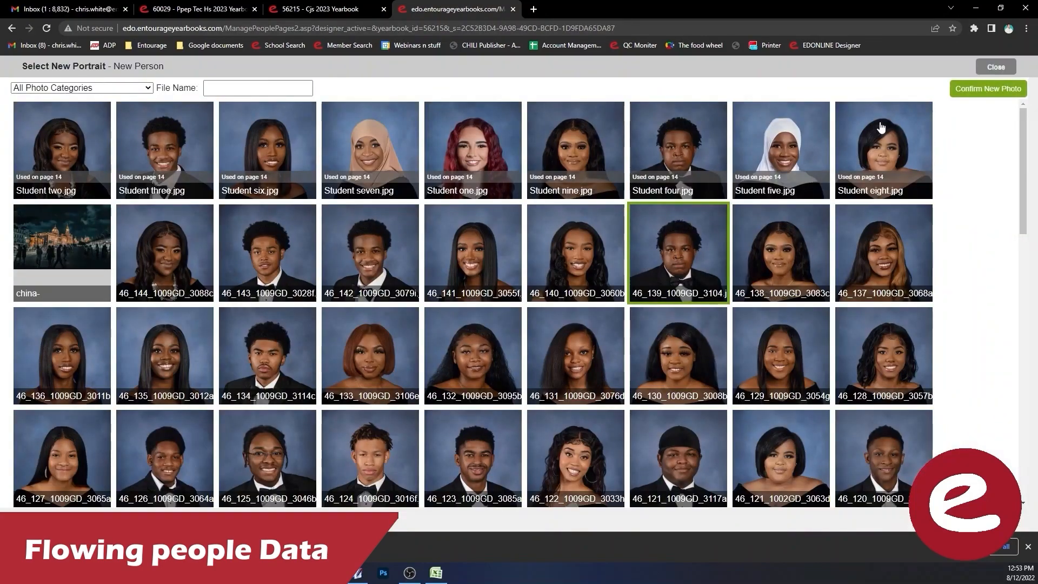
Give the new person the portrait 46_139_1009GD_3104 and save the record as Student Ten in grade 12 with the teacher's name
click(868, 136)
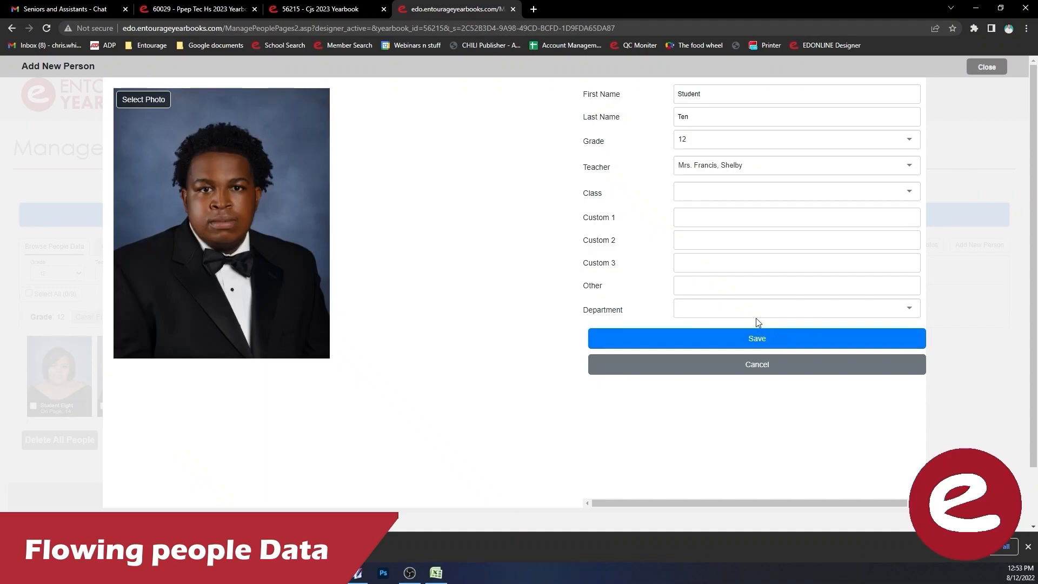
click(755, 339)
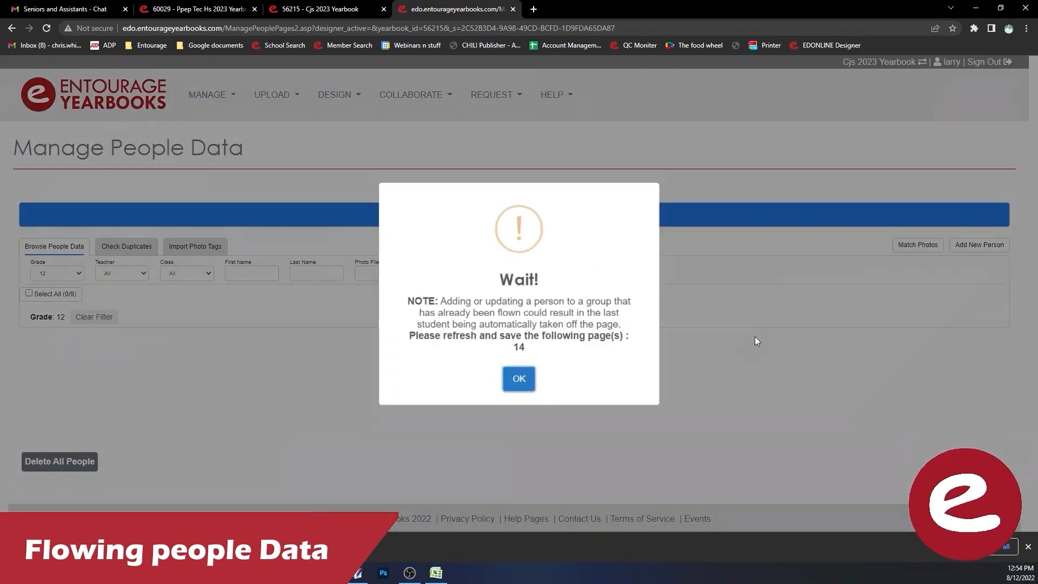
click(514, 381)
Go to the yearbook ladder and open pages 14 and 15 in the page designer
click(192, 102)
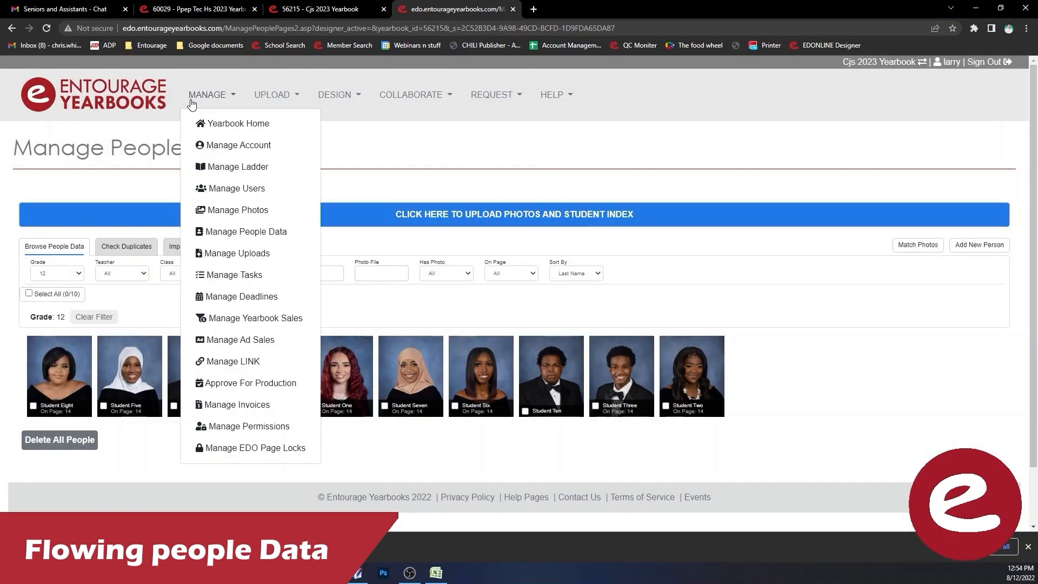
click(209, 165)
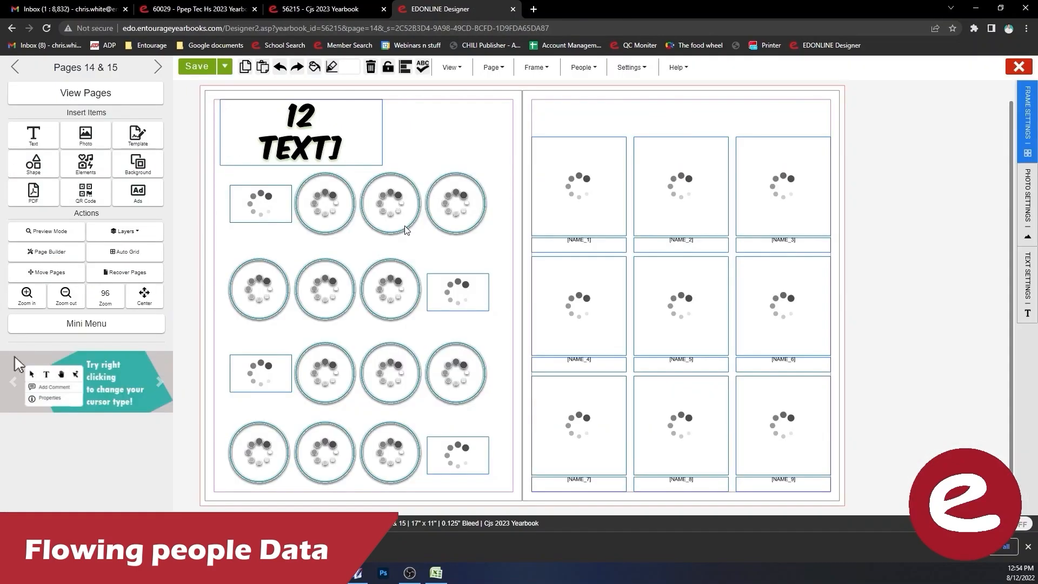